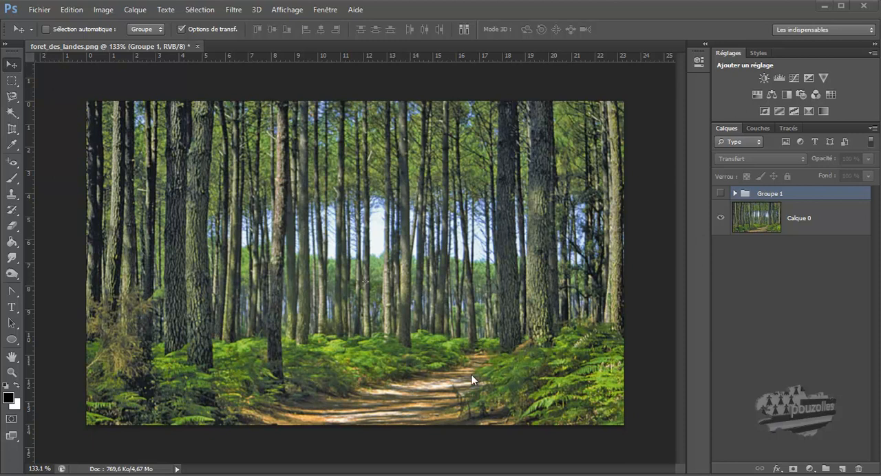
Step: Preview the finished snow effect in Groupe 1 and the video timeline, and hide both again
click(720, 194)
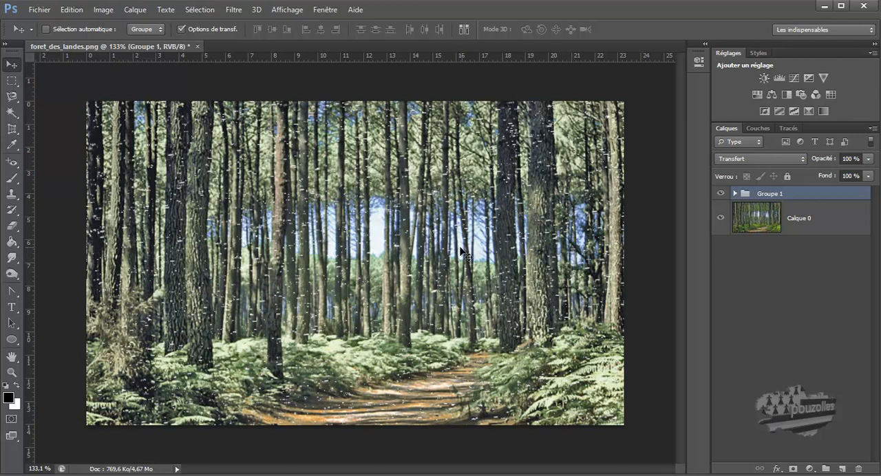
click(323, 10)
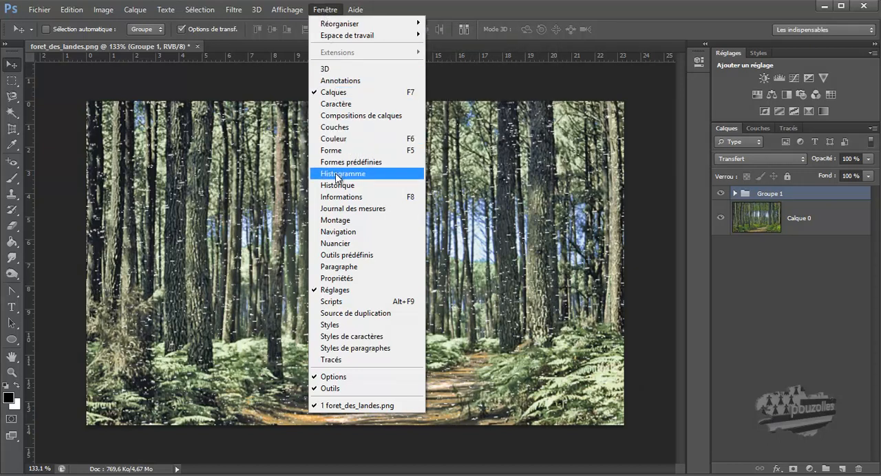
click(331, 220)
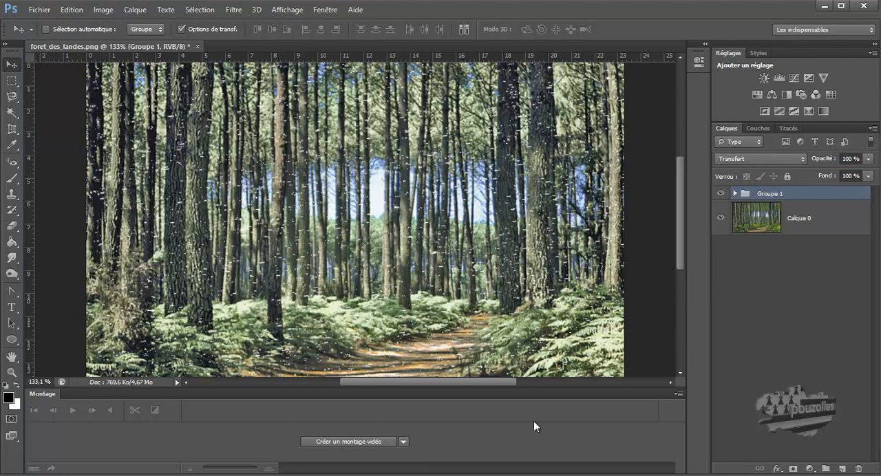
click(676, 395)
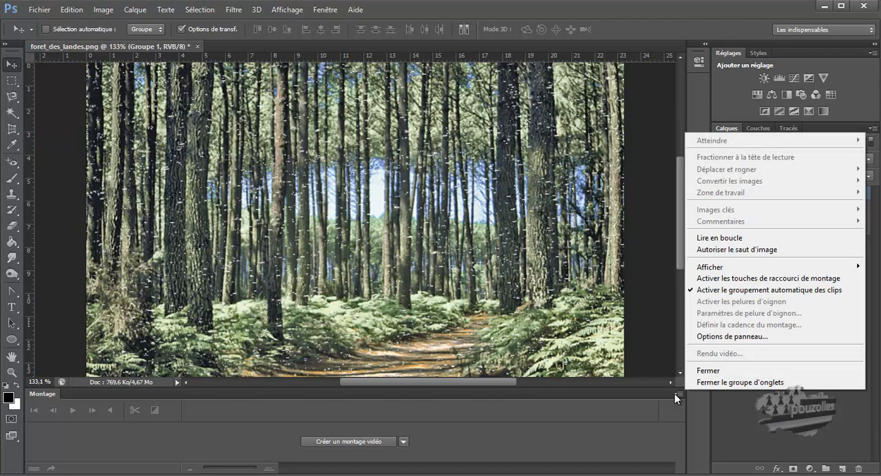
click(708, 371)
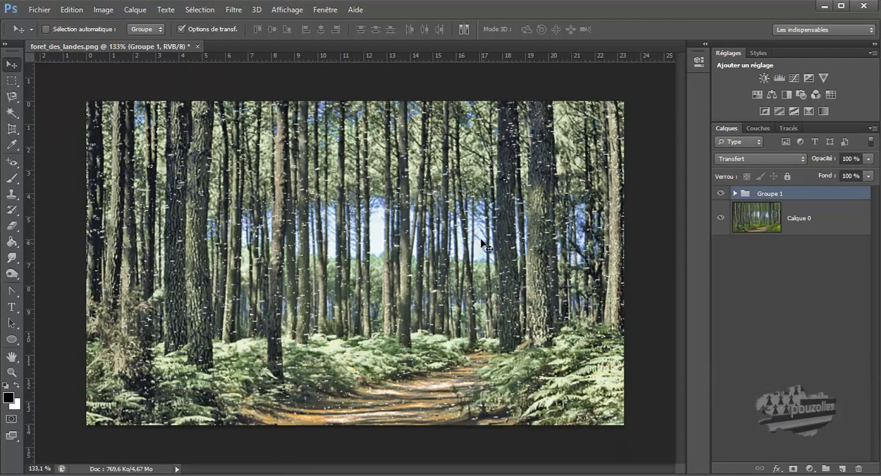
click(721, 194)
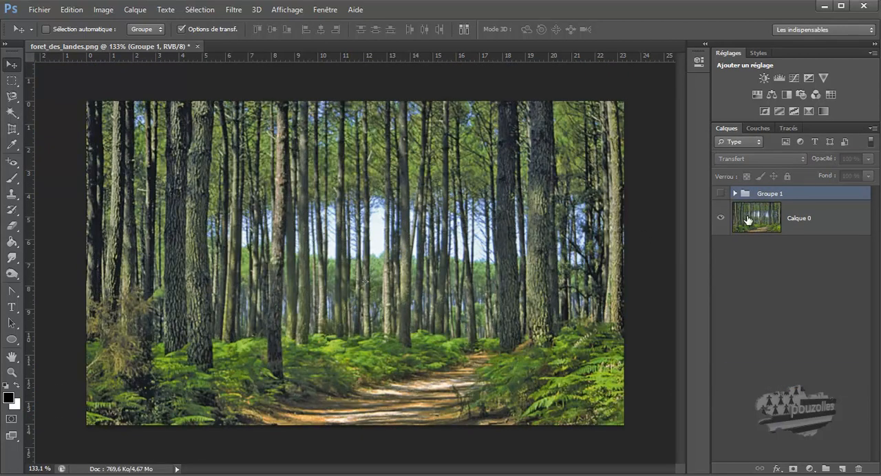
Step: Duplicate the forest layer Calque 0 and hide the original
click(748, 220)
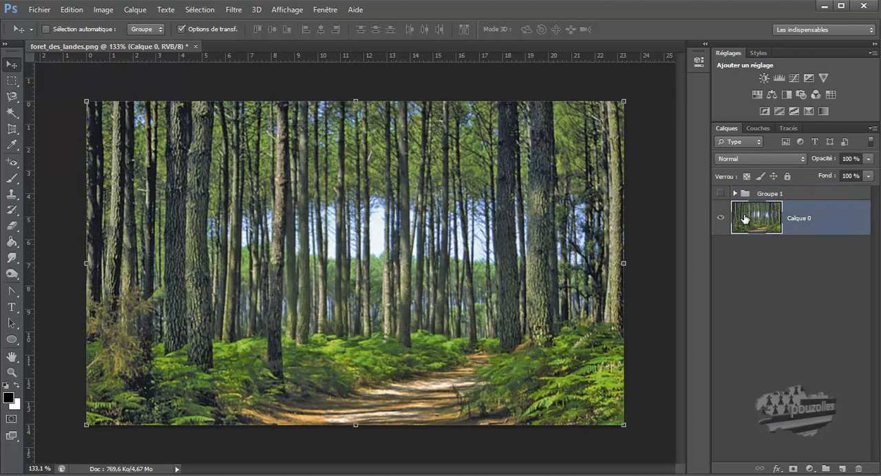
drag(746, 218, 843, 471)
click(721, 253)
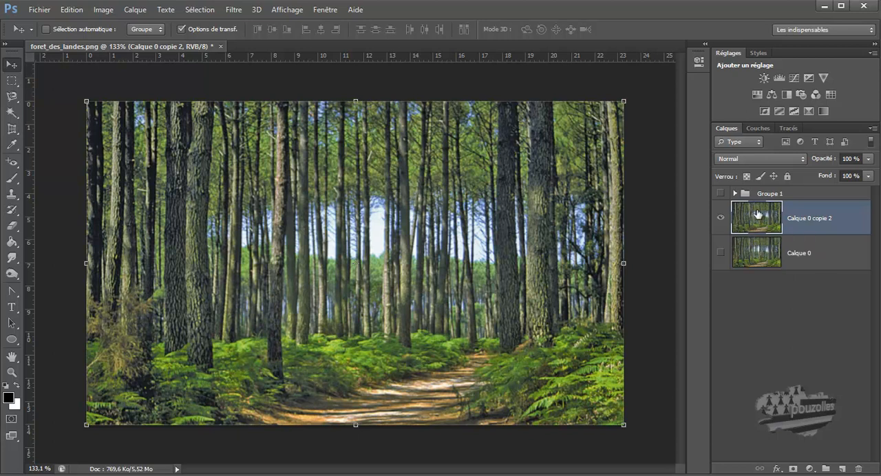
Step: Start Replace Color on the duplicated forest layer, with a tolerance of 130 and a lightness of +65
click(103, 10)
mouse_move(112, 41)
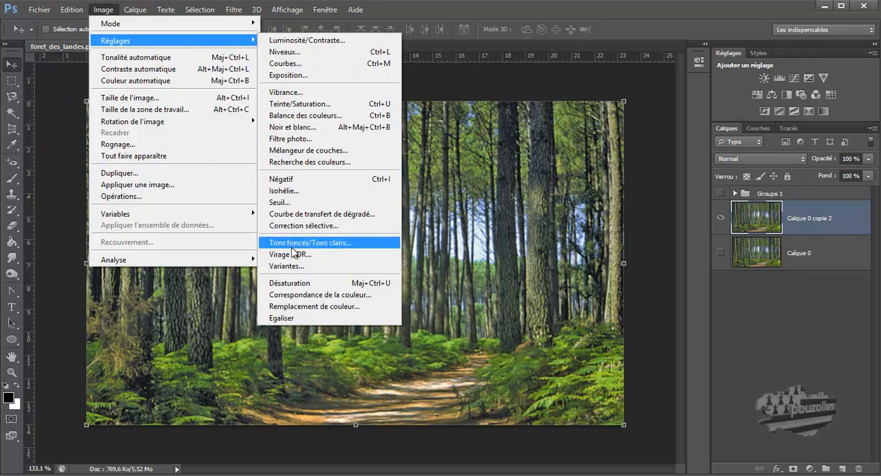
click(307, 307)
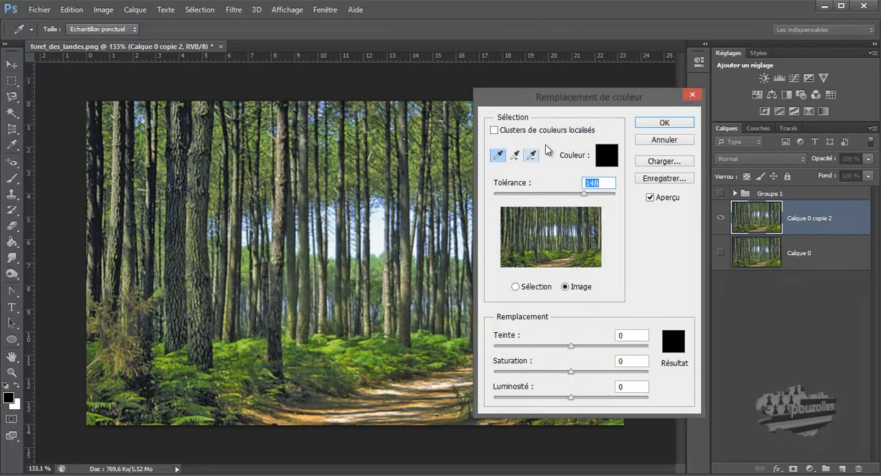
drag(600, 97, 649, 74)
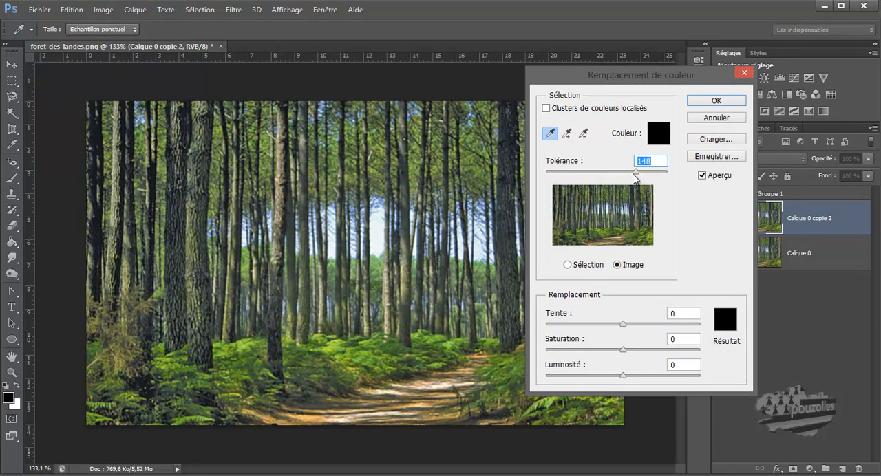
drag(634, 175, 626, 177)
drag(628, 375, 673, 379)
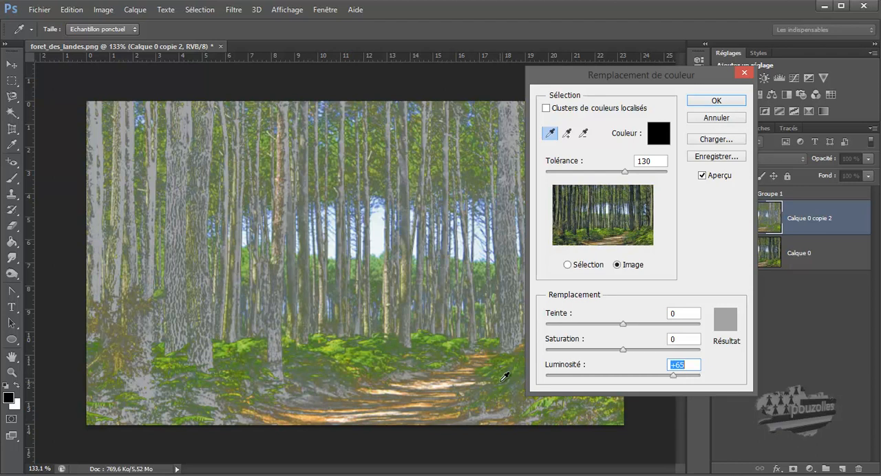
Step: Sample the colour to replace from the dark ferns, the bright ferns and finally the sandy path
click(253, 359)
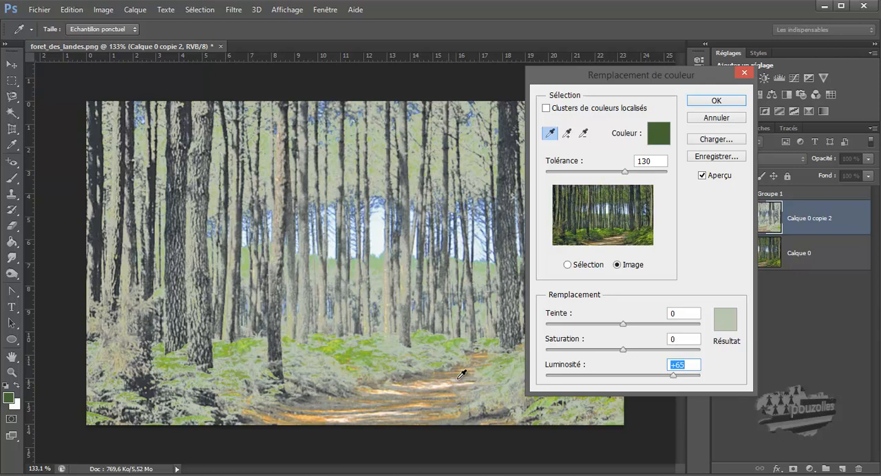
click(364, 356)
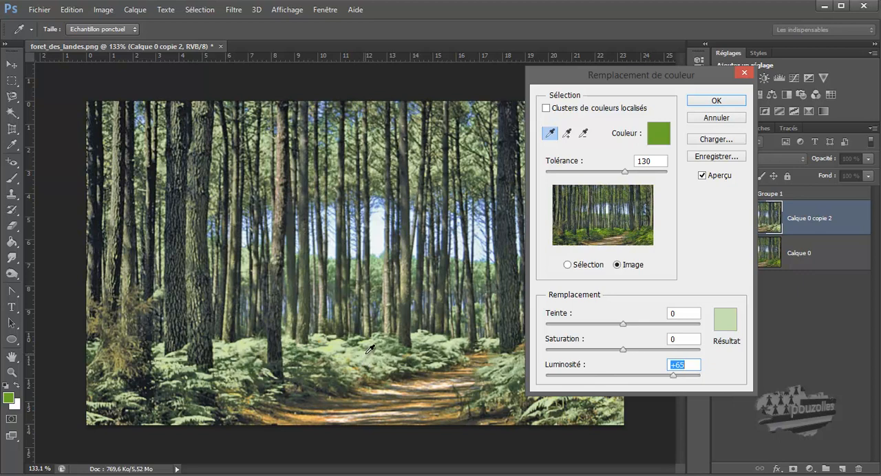
click(435, 378)
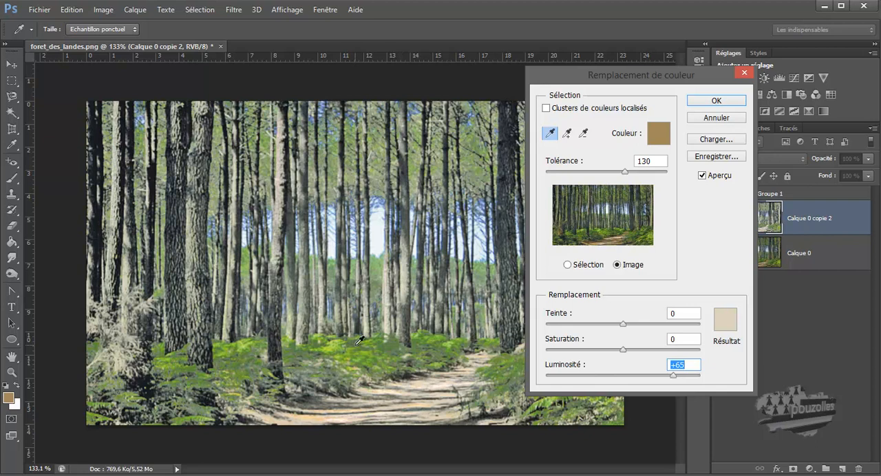
Step: Add the fern greens to the colours being replaced and subtract the path's sandy tones
click(567, 132)
click(336, 346)
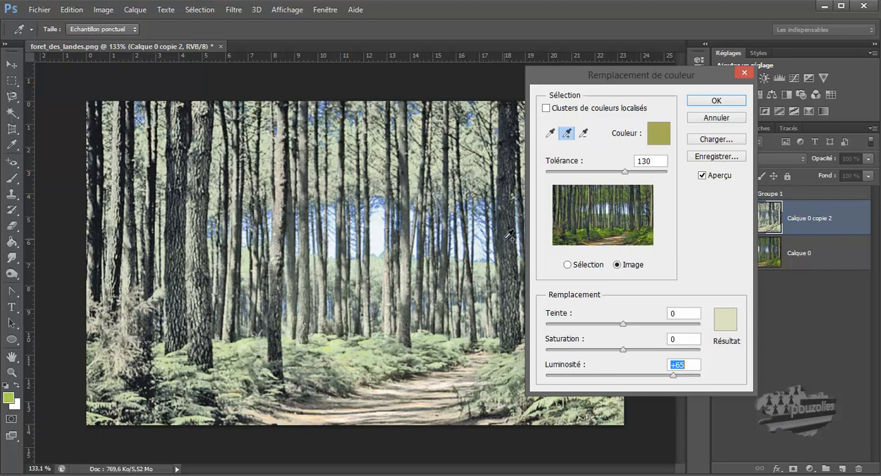
click(583, 133)
click(406, 379)
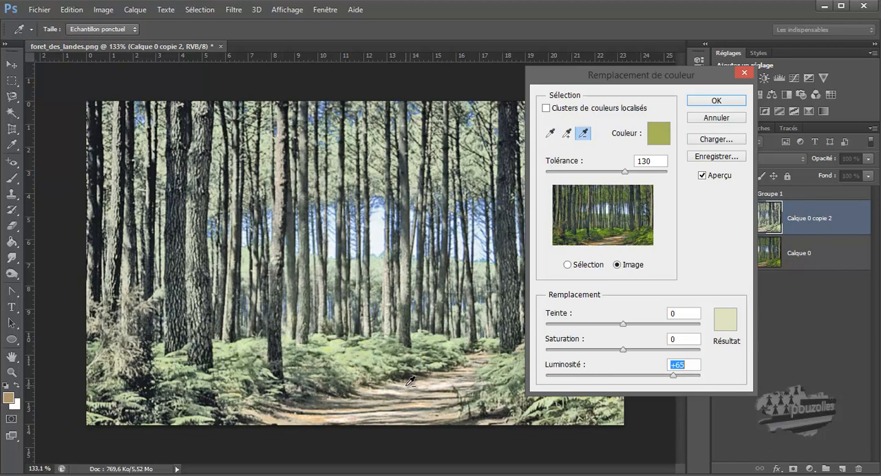
click(411, 390)
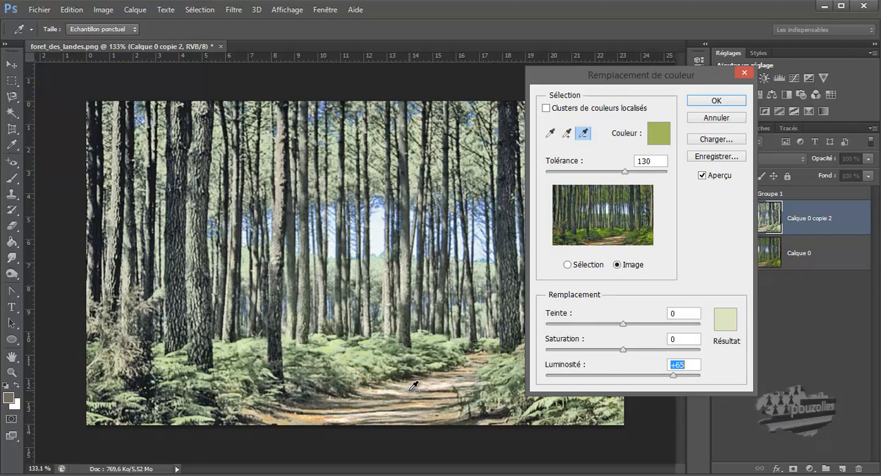
click(411, 387)
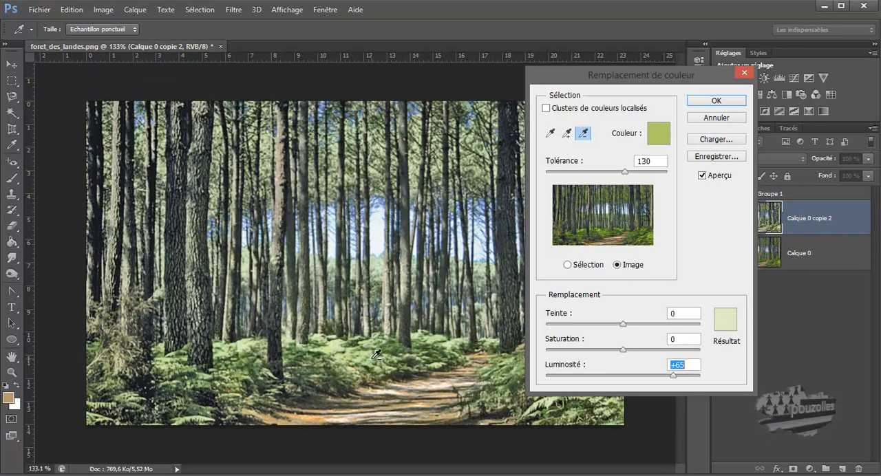
click(567, 133)
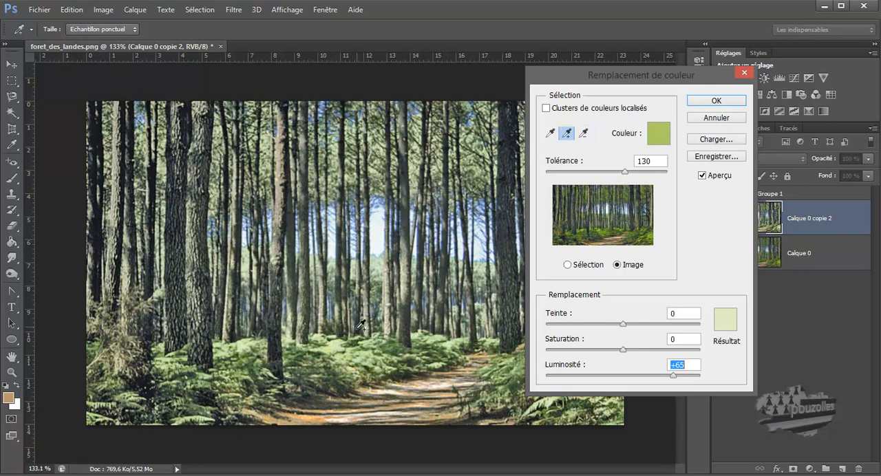
click(344, 361)
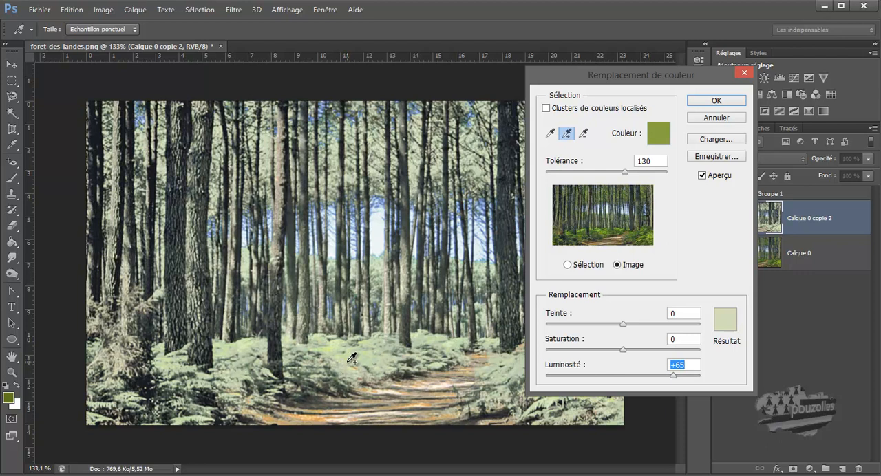
Step: Raise the colour replacement's tolerance to 140 and its lightness to +70, and apply it
drag(659, 81, 720, 104)
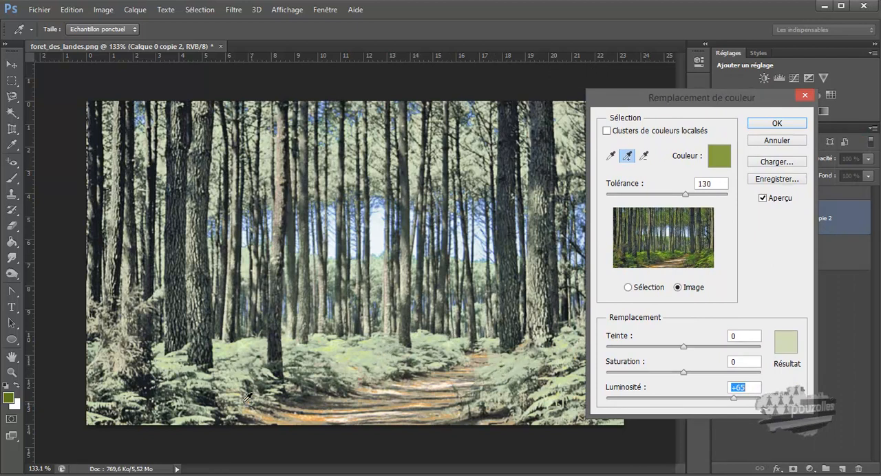
click(612, 158)
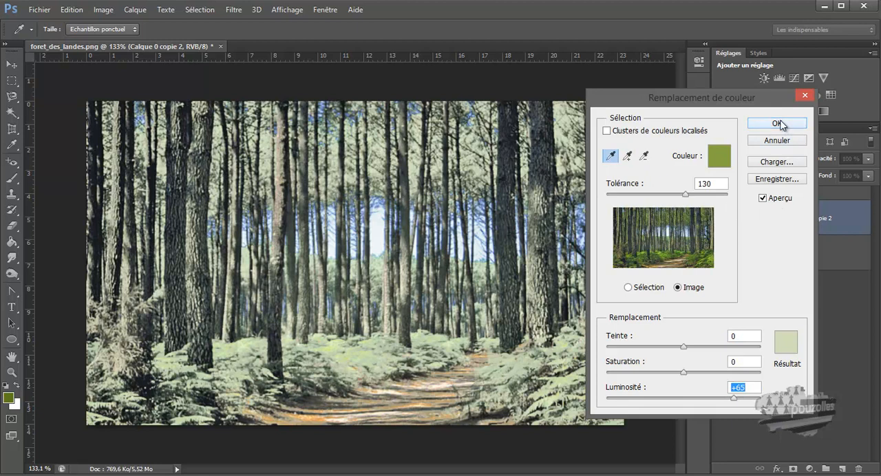
mouse_move(683, 195)
mouse_down()
mouse_move(665, 197)
mouse_move(702, 196)
mouse_move(688, 196)
mouse_up()
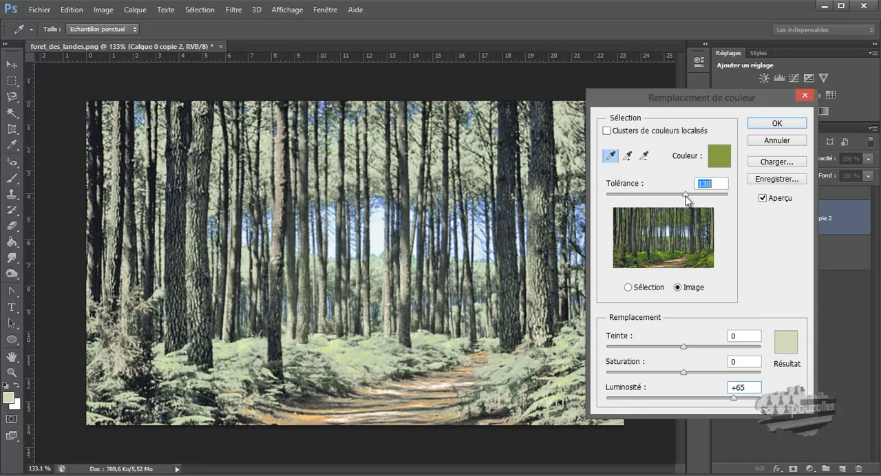
drag(686, 201, 693, 200)
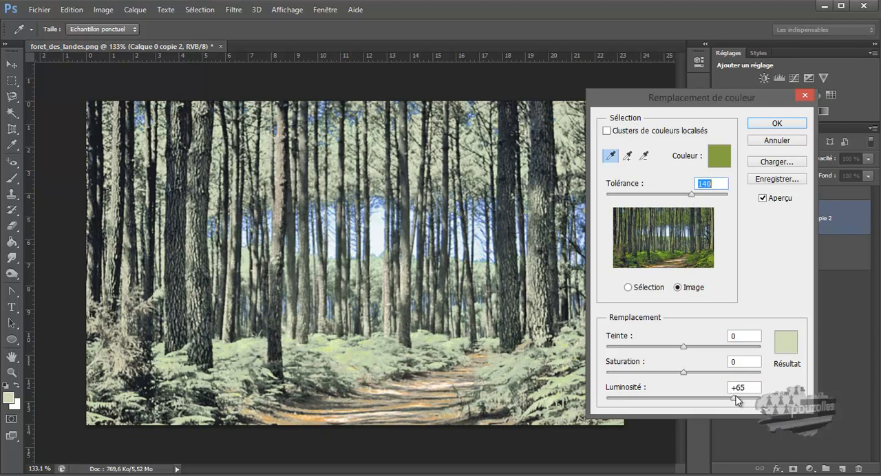
mouse_move(736, 402)
mouse_down()
mouse_move(756, 403)
mouse_move(738, 404)
mouse_up()
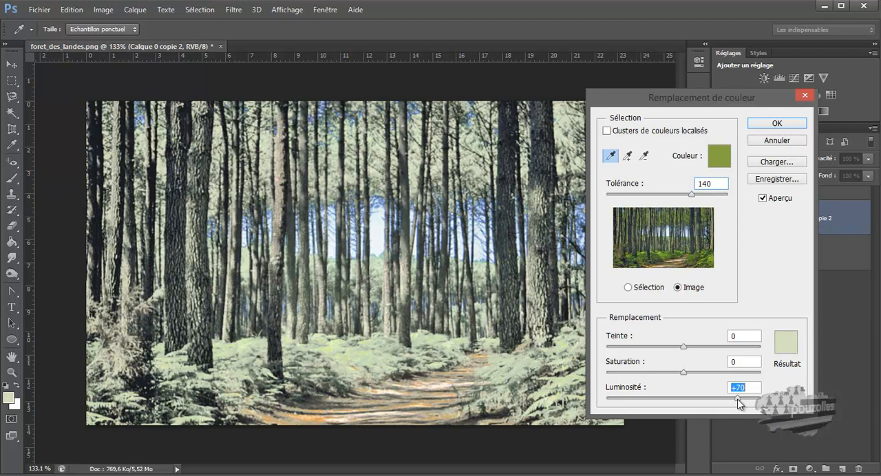
click(780, 123)
key(v)
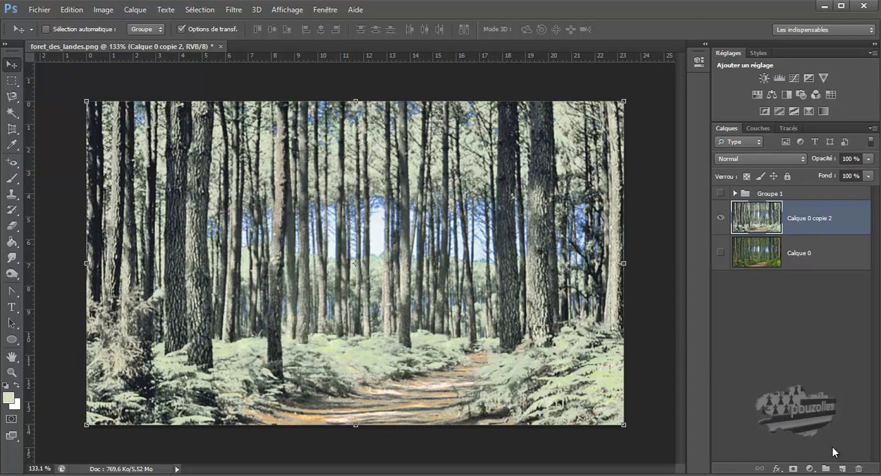
Step: Create a new layer above the whitened forest and fill it with black
click(843, 469)
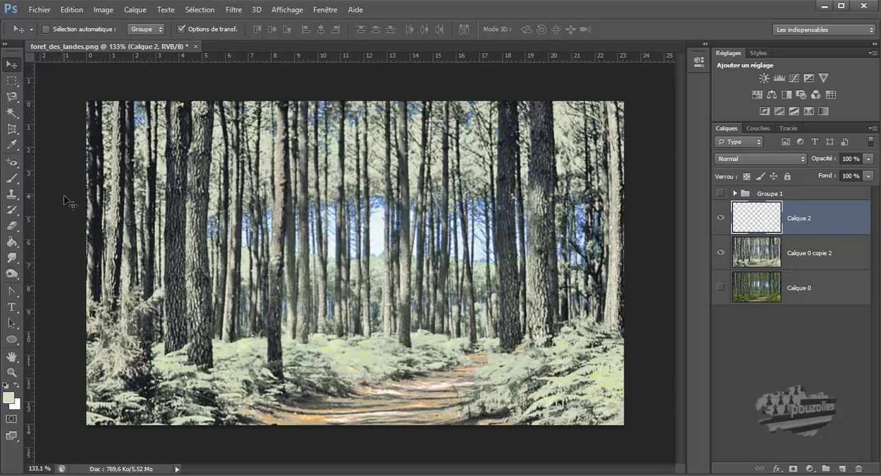
click(11, 243)
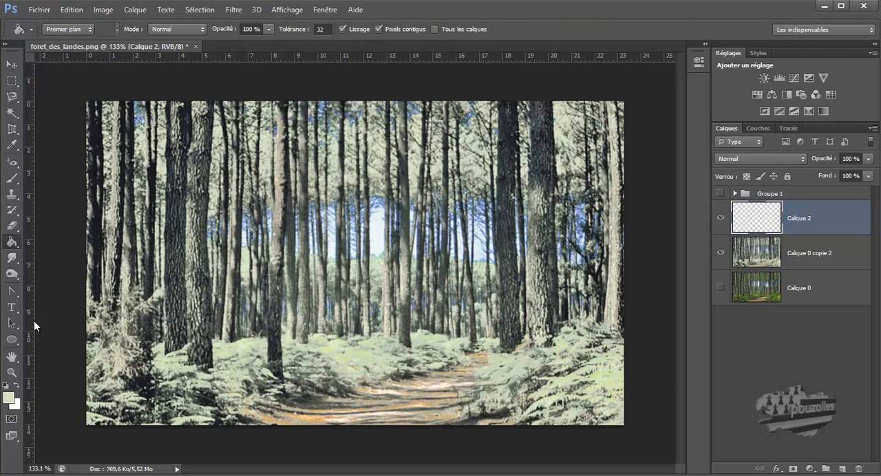
click(295, 236)
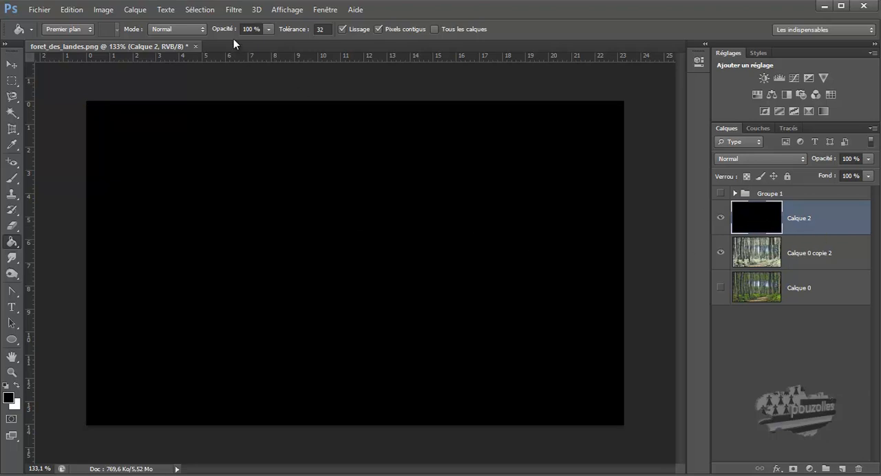
Step: Start adding noise to the black layer and set the noise amount to 49.50 %
click(236, 10)
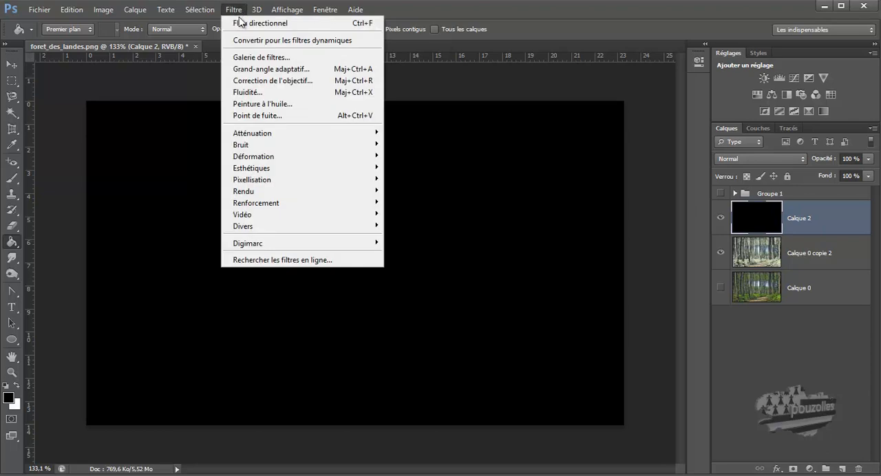
mouse_move(254, 146)
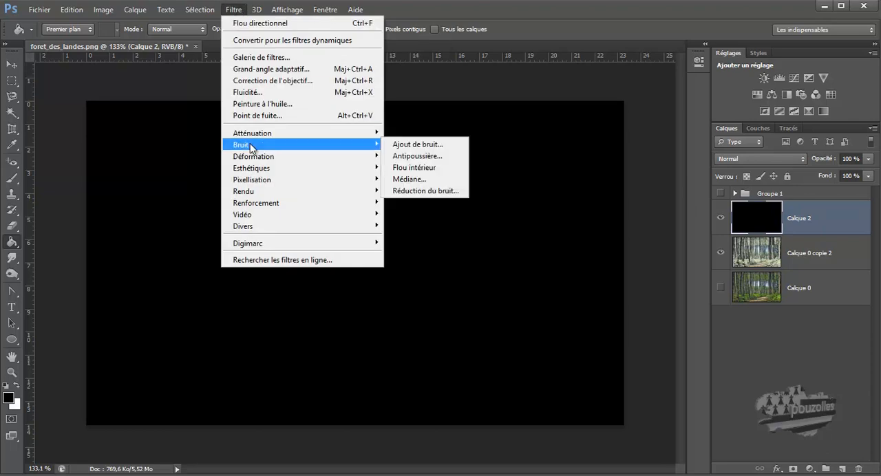
click(419, 146)
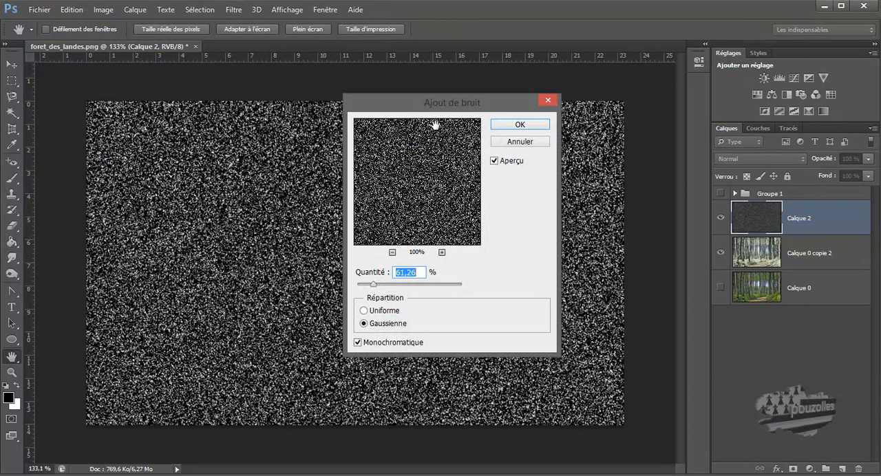
drag(443, 111, 588, 104)
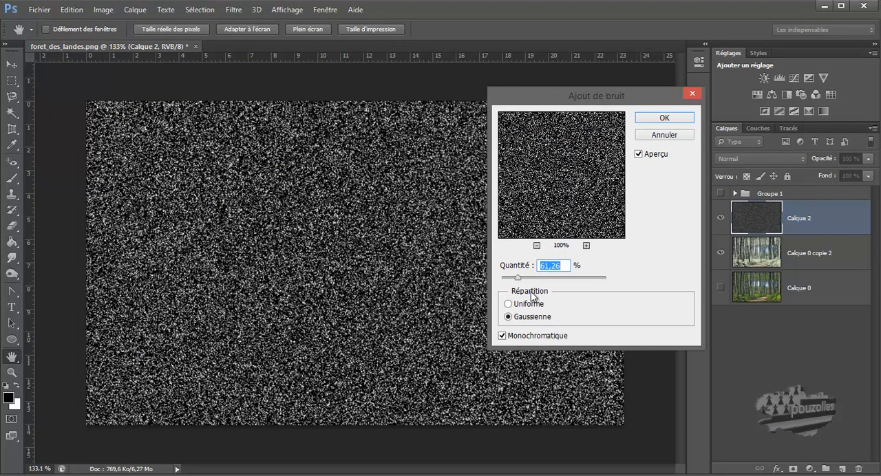
drag(519, 280, 514, 283)
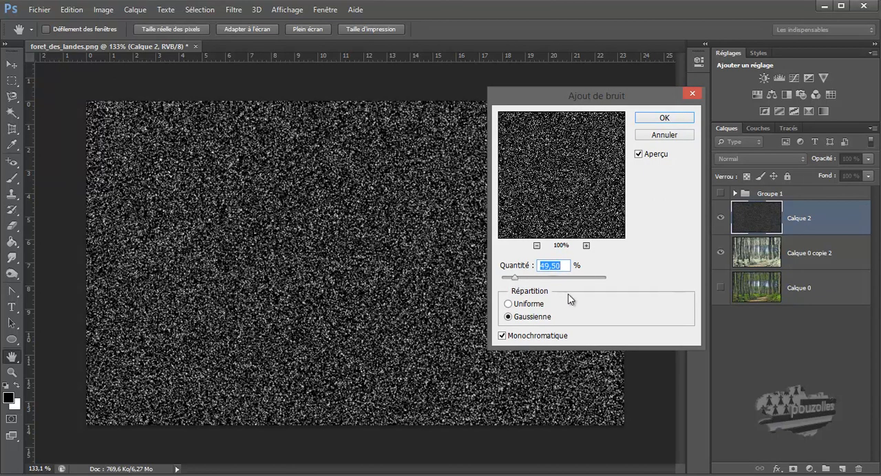
Step: Compare uniform with Gaussian and coloured with monochromatic noise, and apply the uniform monochromatic version to the black layer
click(508, 304)
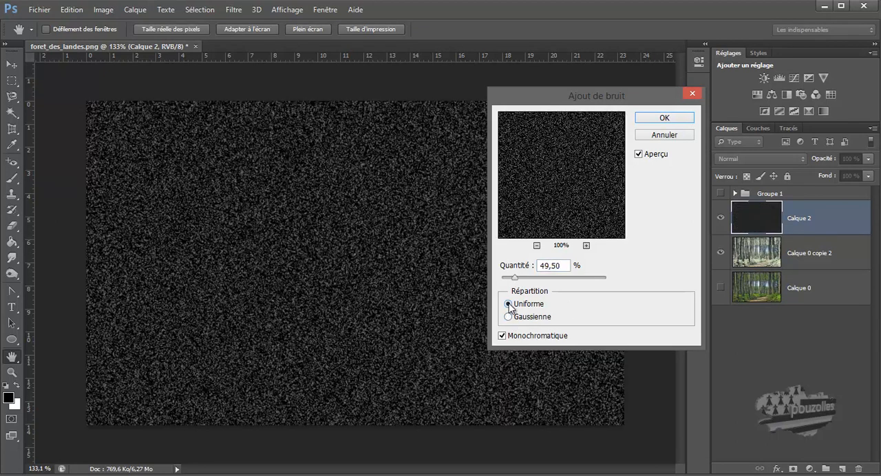
click(509, 317)
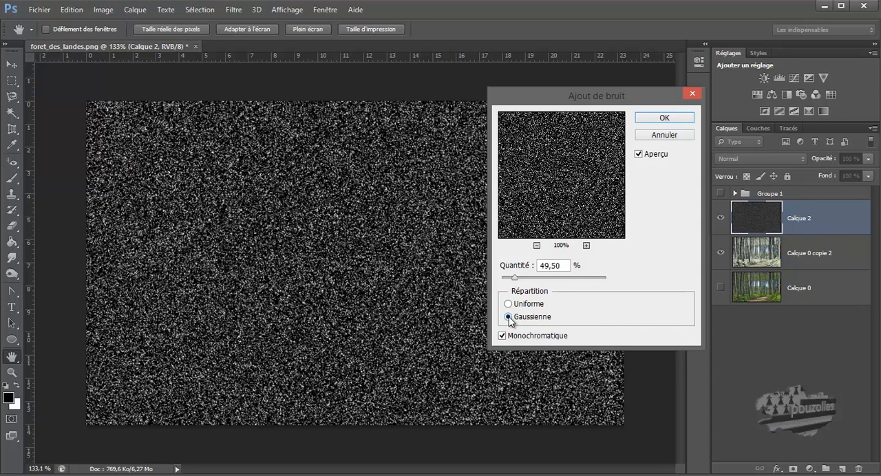
click(508, 304)
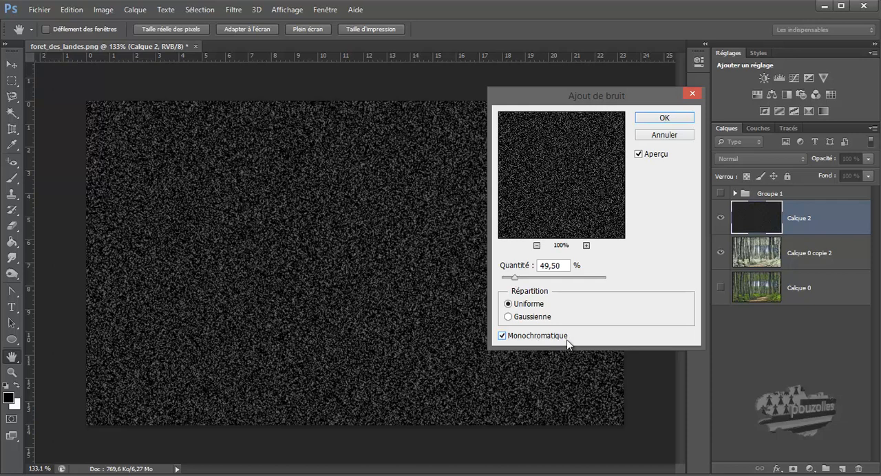
click(502, 336)
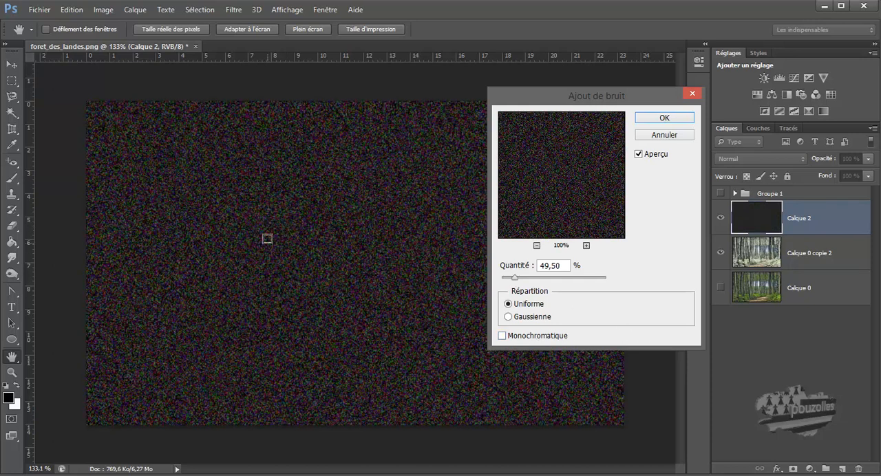
click(502, 336)
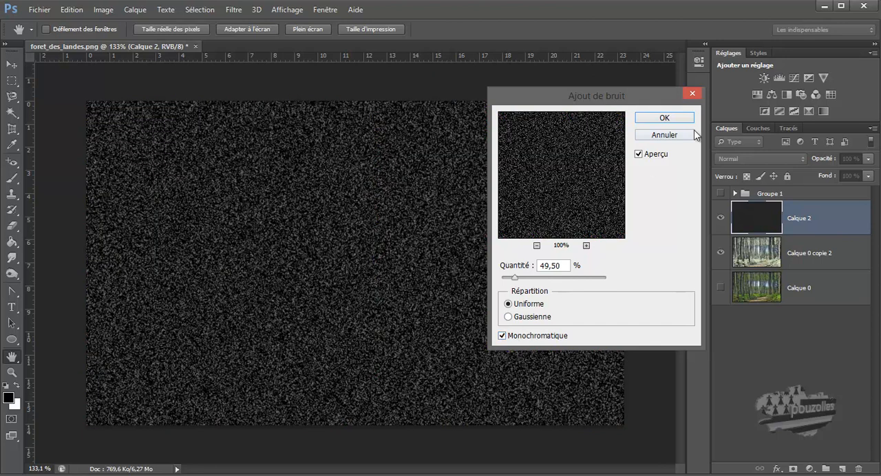
click(664, 118)
key(g)
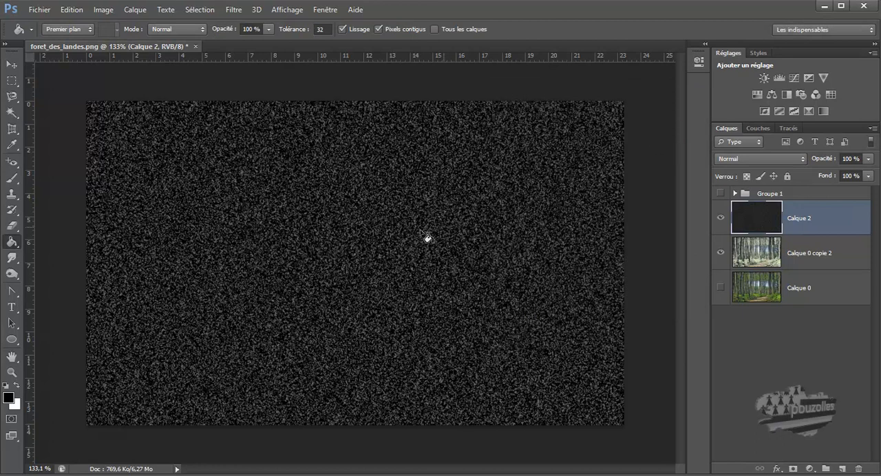
click(13, 65)
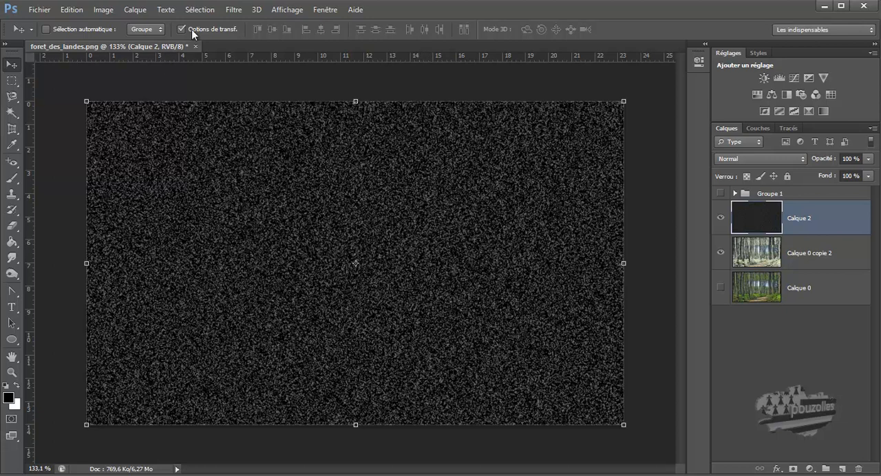
click(105, 10)
mouse_move(120, 41)
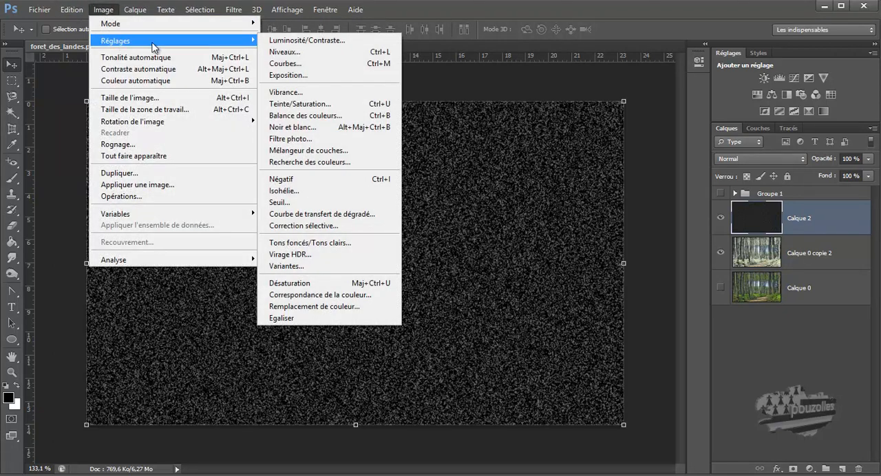
click(287, 52)
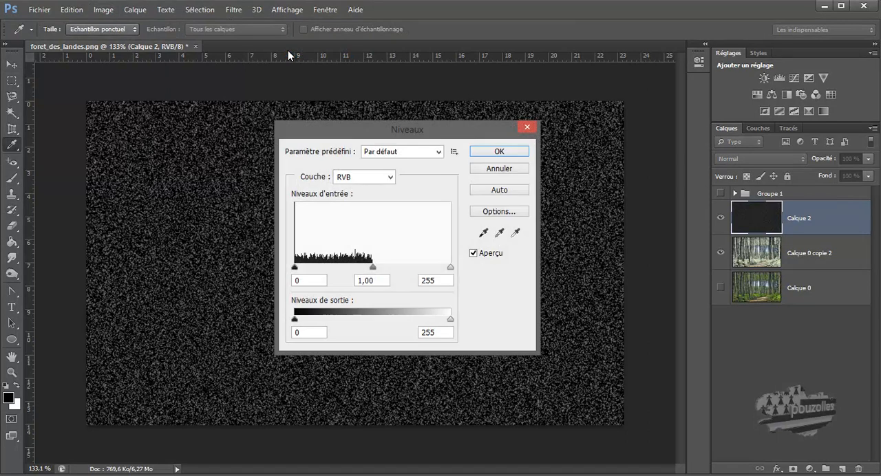
drag(297, 270, 345, 270)
drag(452, 271, 363, 272)
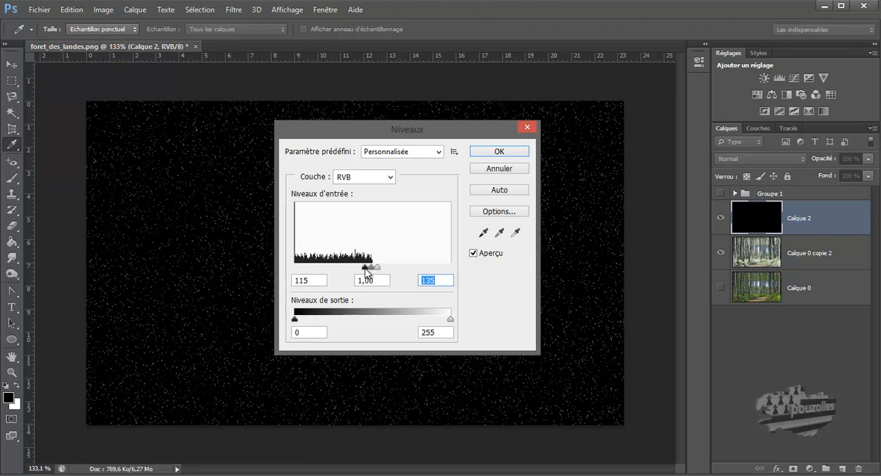
drag(365, 272, 368, 271)
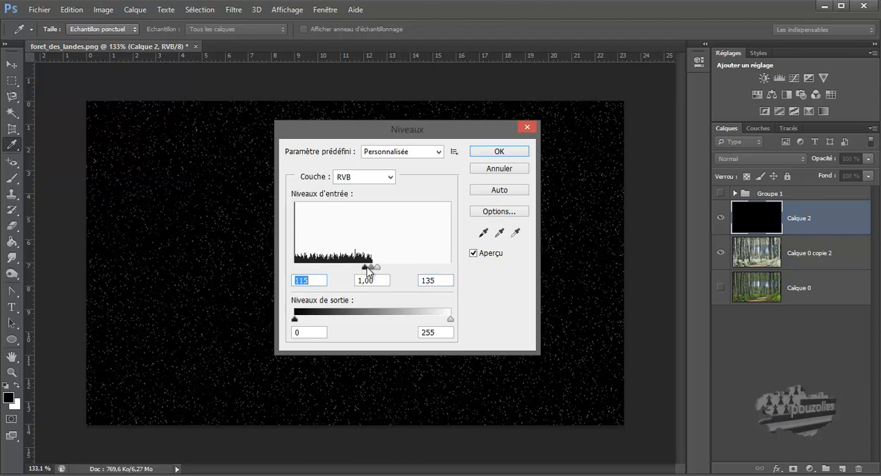
click(494, 171)
key(v)
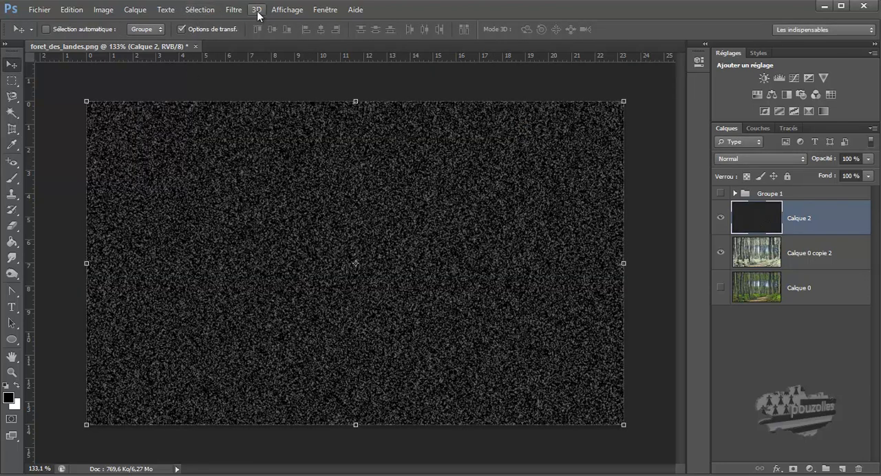
Step: Apply a motion blur (Flou directionnel) to the noise layer with an angle of -7° and a distance of 5 pixels
click(231, 14)
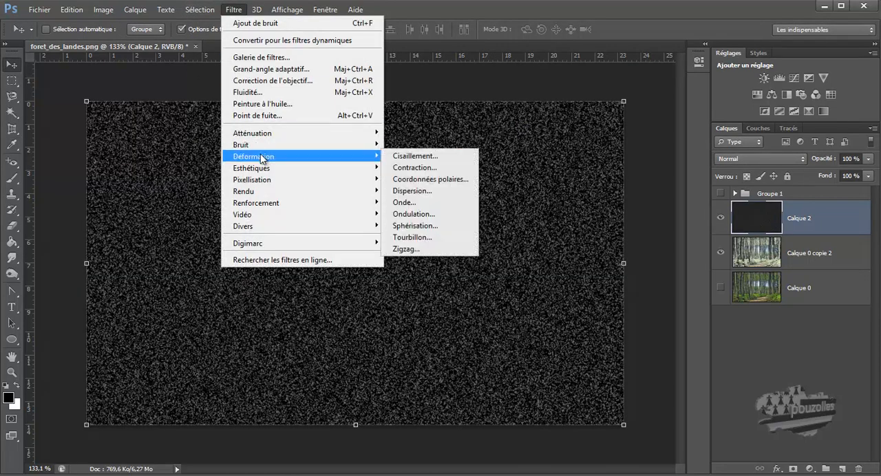
mouse_move(260, 143)
mouse_move(321, 131)
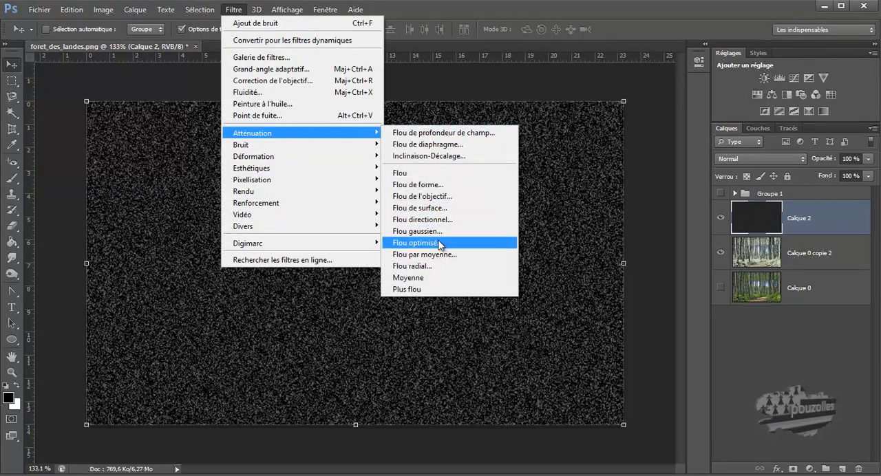
click(437, 220)
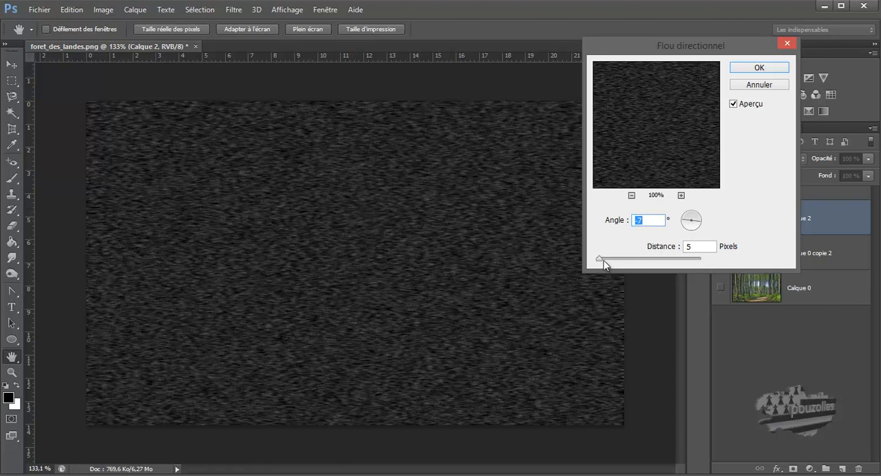
drag(599, 260, 600, 260)
key(Tab)
click(758, 68)
key(v)
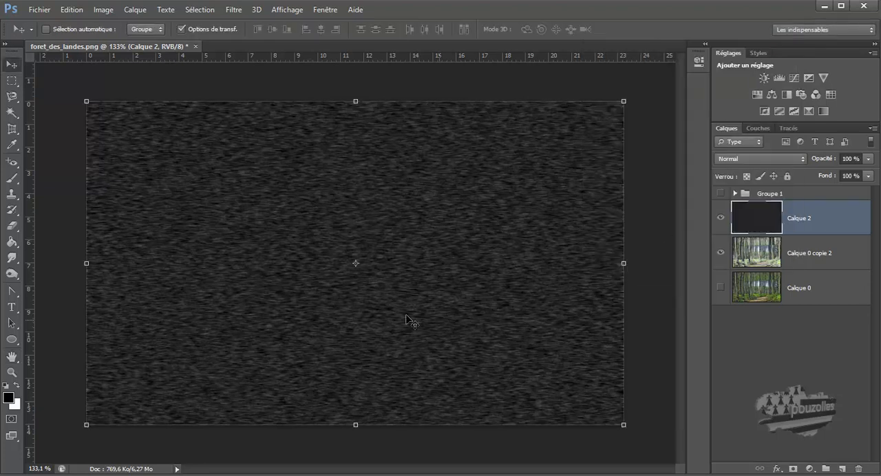
Step: Adjust the blurred noise layer's input levels to black 57, gamma 0.65 and white 87, and apply them to leave isolated flakes
click(101, 12)
mouse_move(114, 41)
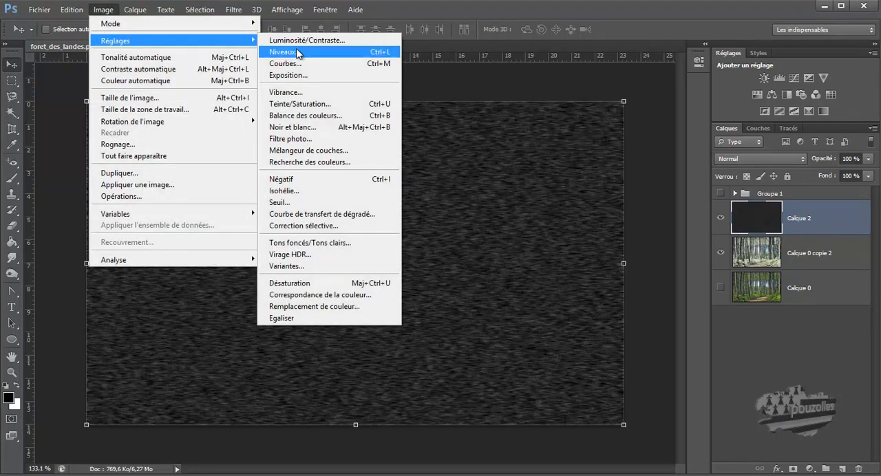
click(297, 53)
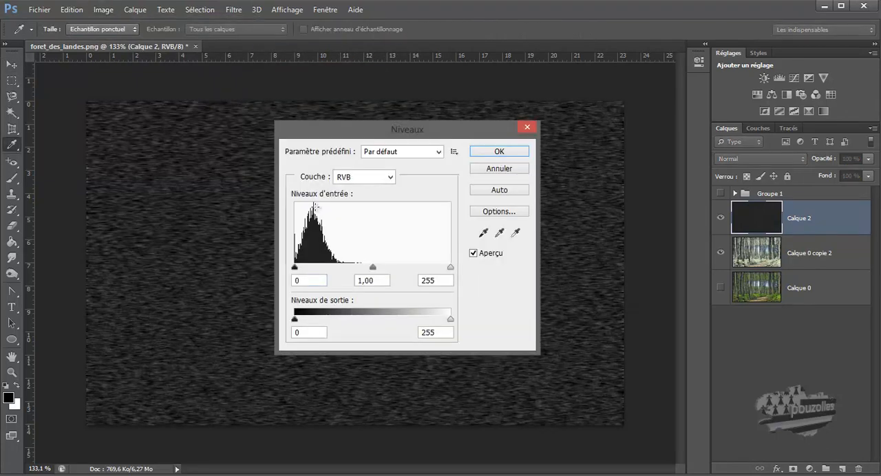
drag(372, 268, 325, 270)
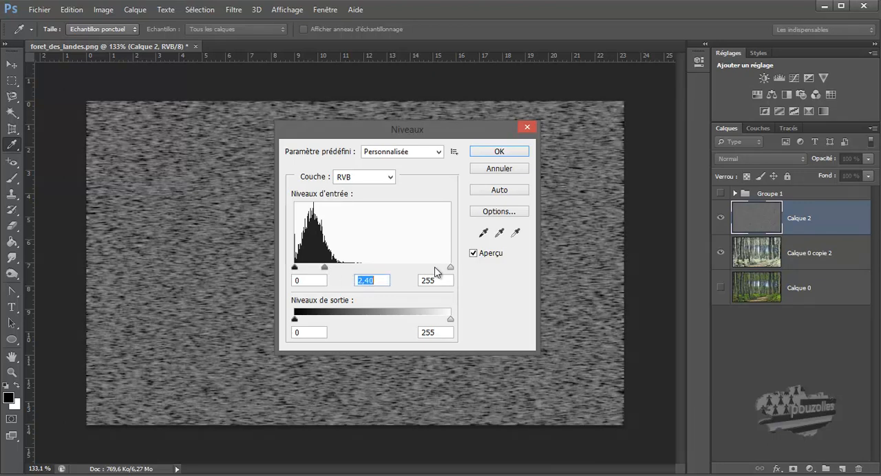
drag(450, 268, 370, 269)
drag(310, 268, 329, 274)
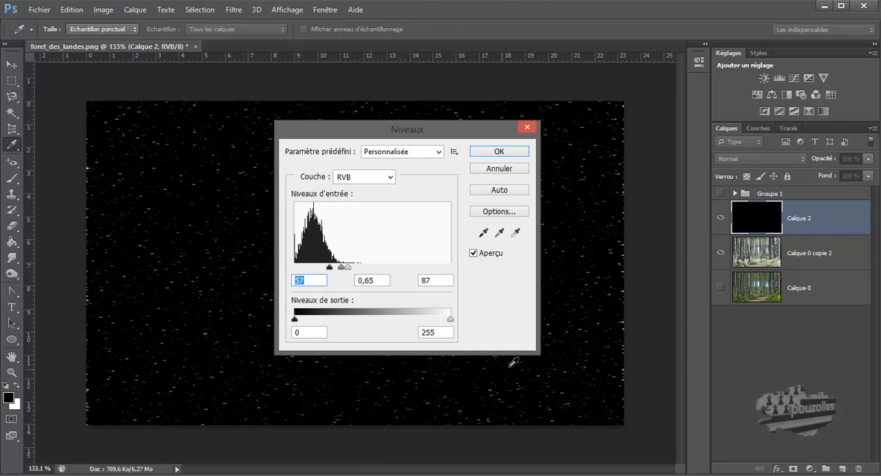
mouse_move(330, 271)
mouse_down()
mouse_move(323, 265)
mouse_move(330, 270)
mouse_up()
click(502, 152)
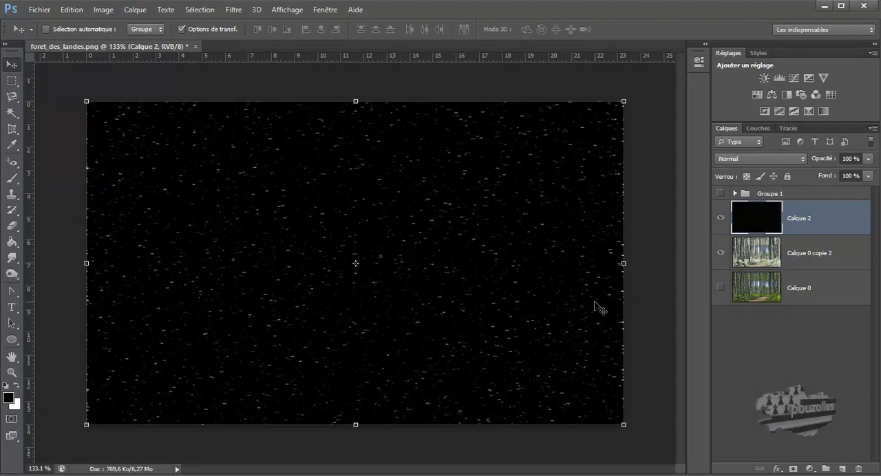
Step: Set the snow layer's blend mode to Superposition
click(767, 161)
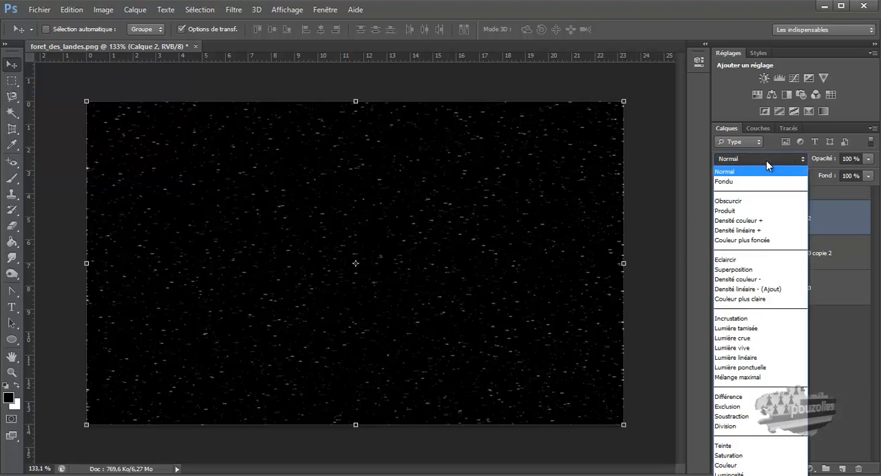
click(756, 270)
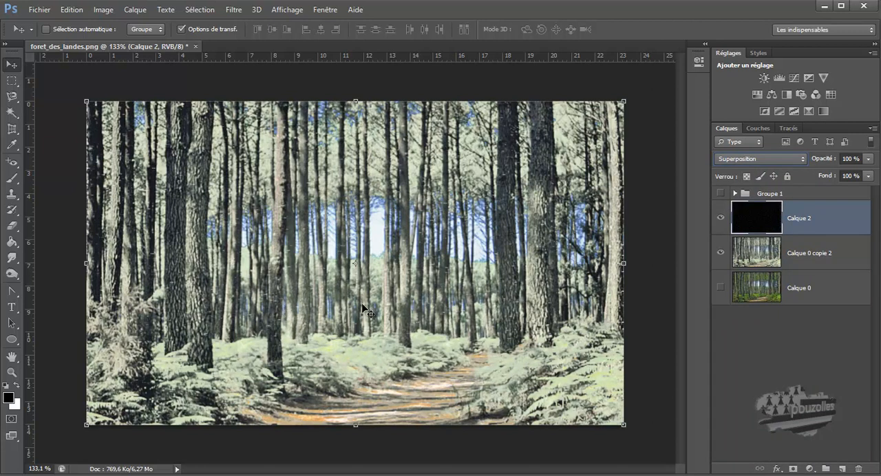
Step: Try the Couleur plus claire, Lumière tamisée and Incrustation blend modes on the snow layer
key(alt+shift+a)
key(shift+plus)
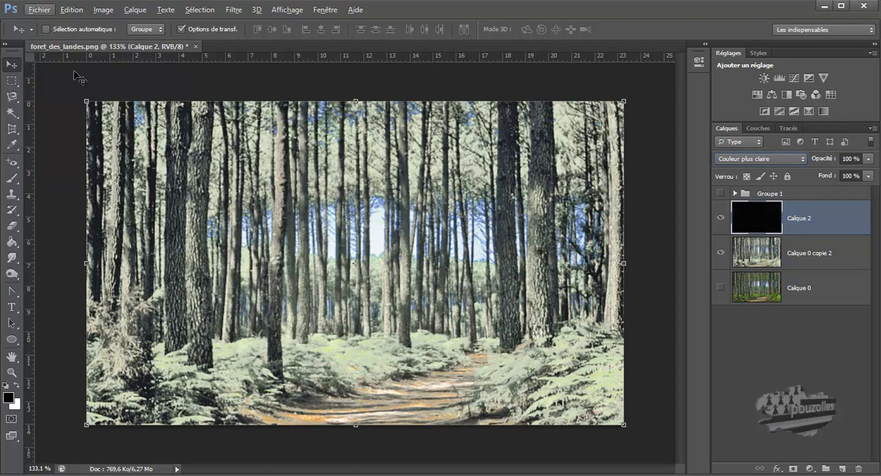
key(shift+plus)
key(shift+plus)
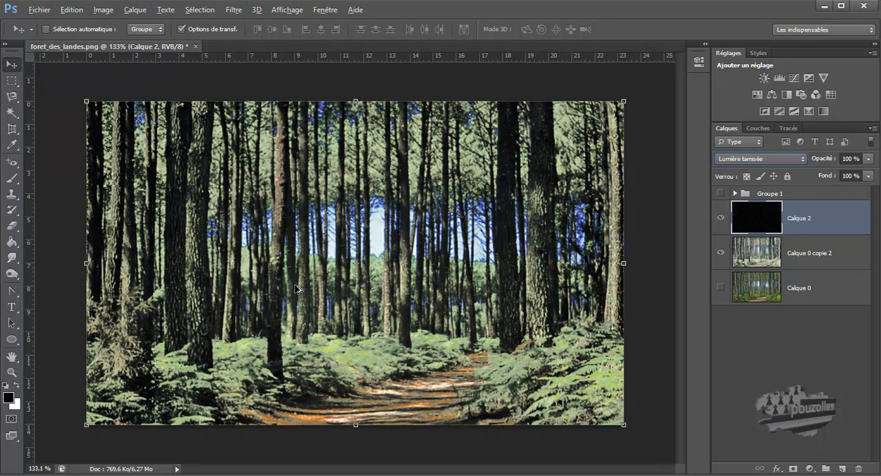
key(shift+minus)
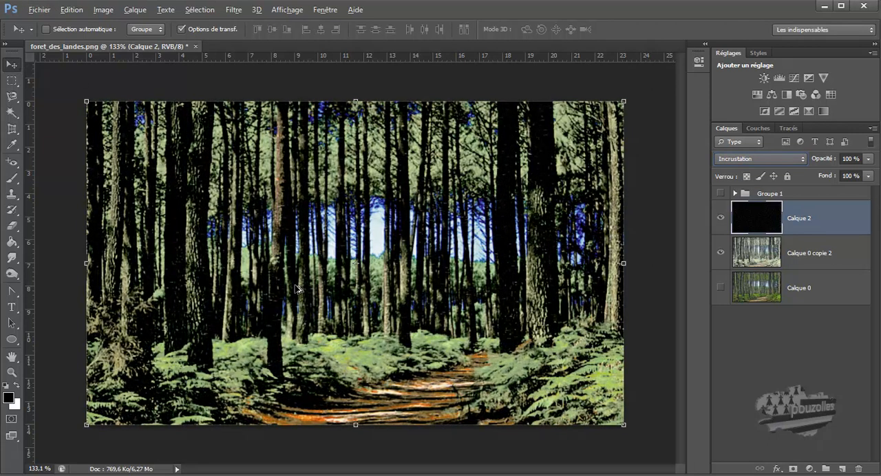
key(shift+minus)
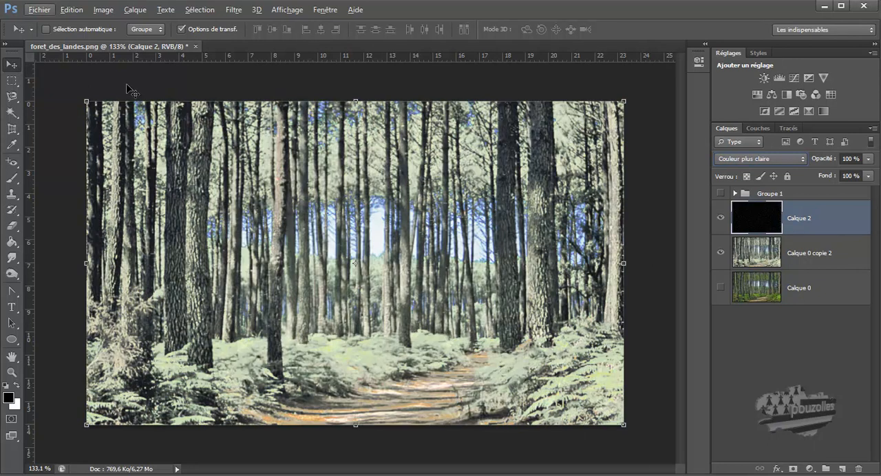
Step: Undo the last blend mode change, set the snow layer back to Superposition, and deselect the layer
click(73, 11)
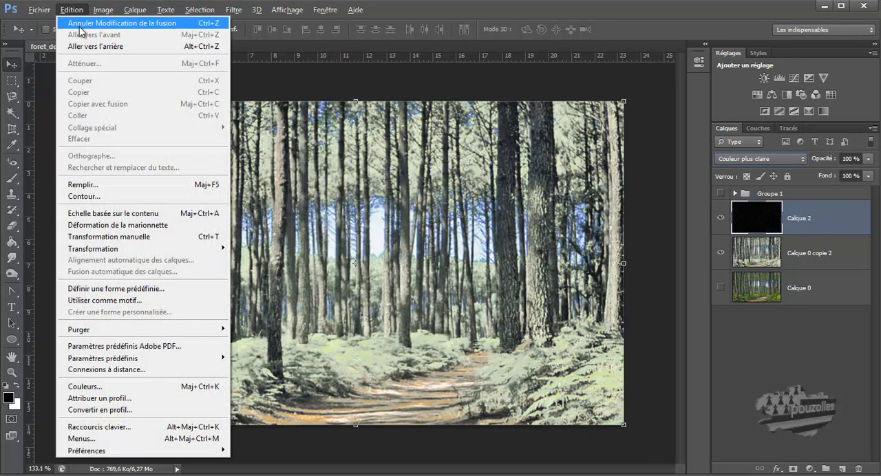
click(80, 25)
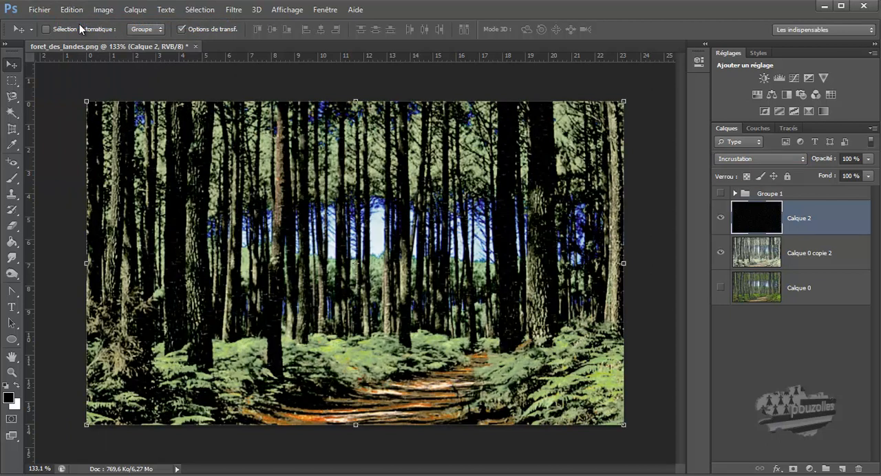
click(758, 162)
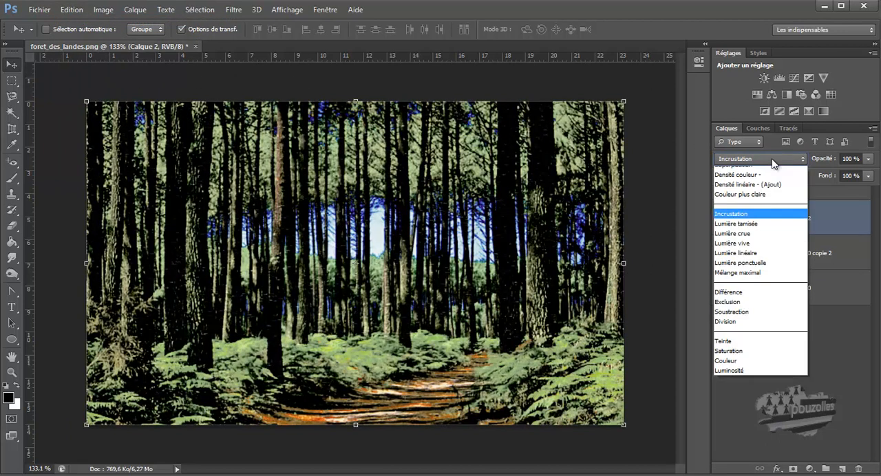
click(735, 269)
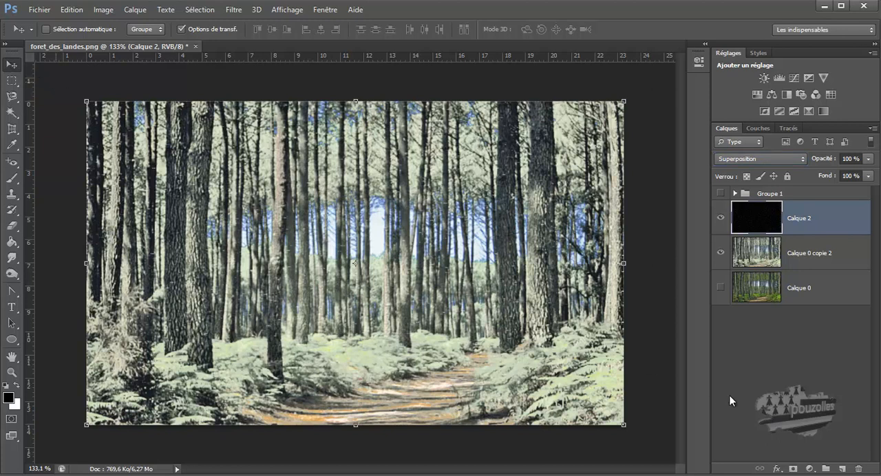
click(772, 395)
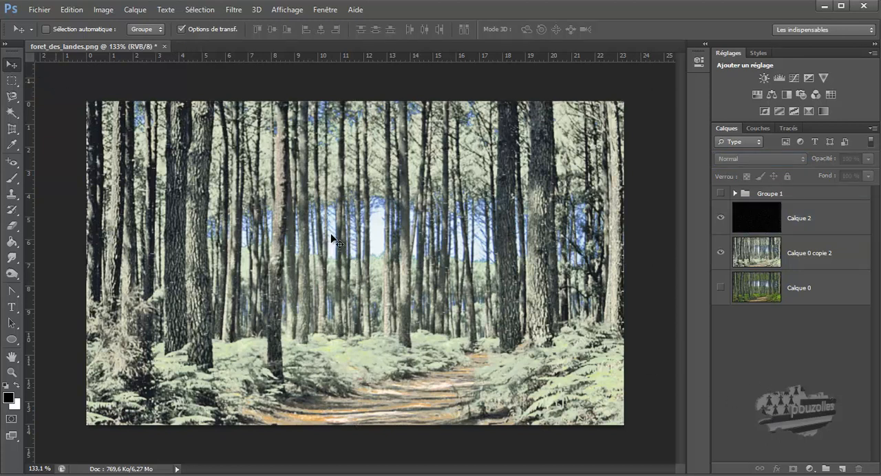
Step: Enlarge the Calque 2 snow layer past the canvas edges to about 142% width and 182% height, and apply the transformation
scroll(337, 240, down, 1)
scroll(331, 243, down, 3)
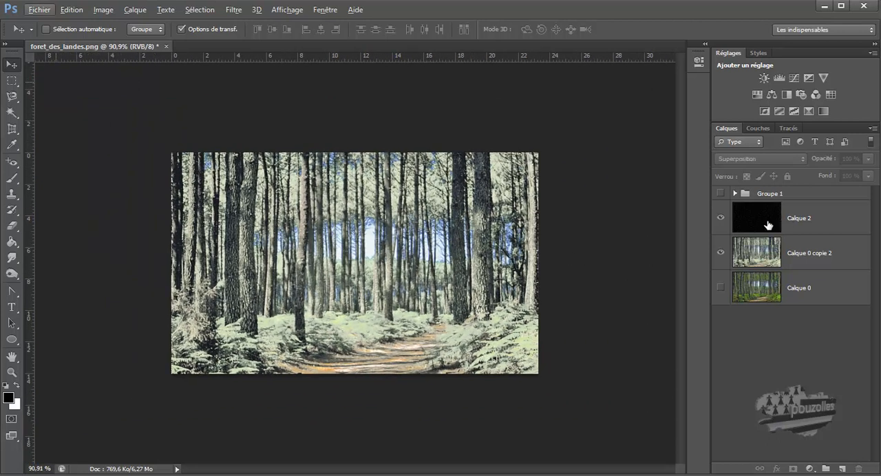
click(765, 225)
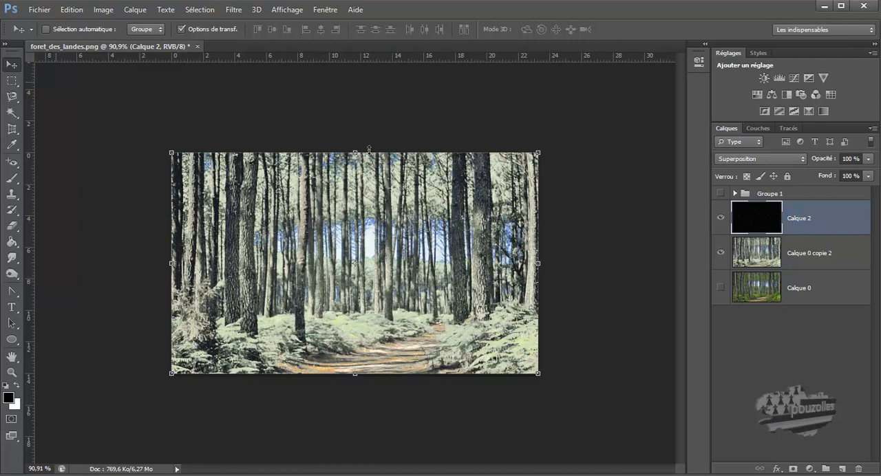
drag(539, 153, 606, 109)
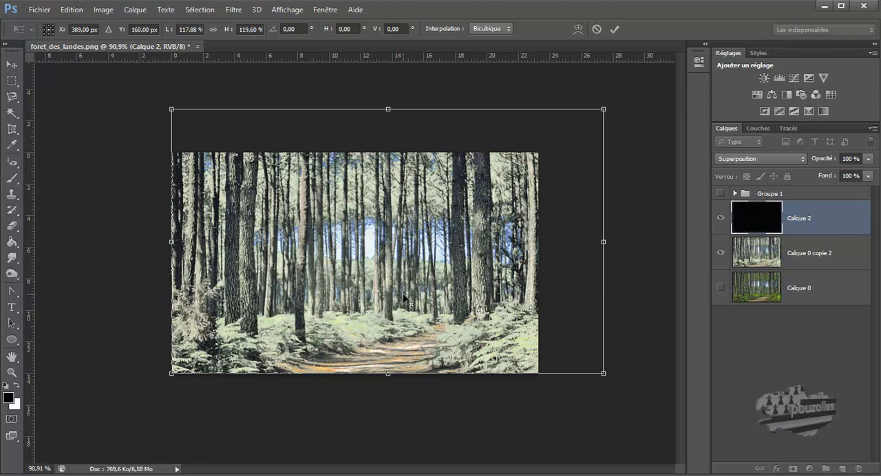
scroll(403, 296, up, 7)
scroll(403, 293, down, 1)
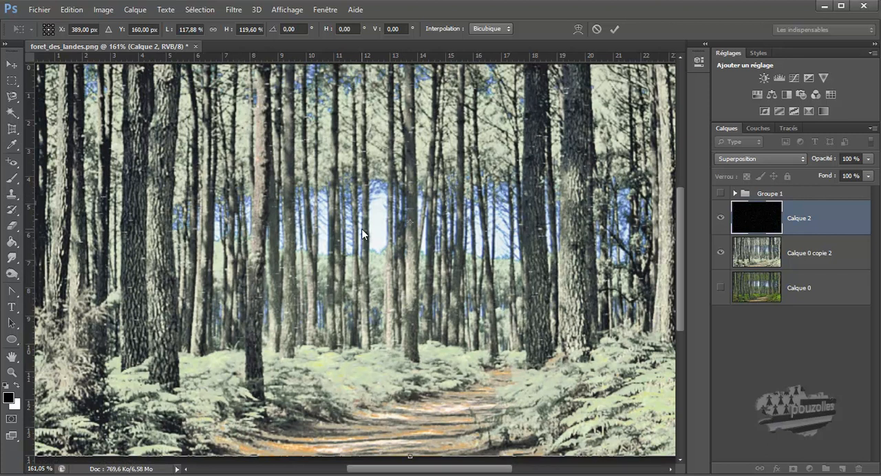
scroll(362, 230, down, 3)
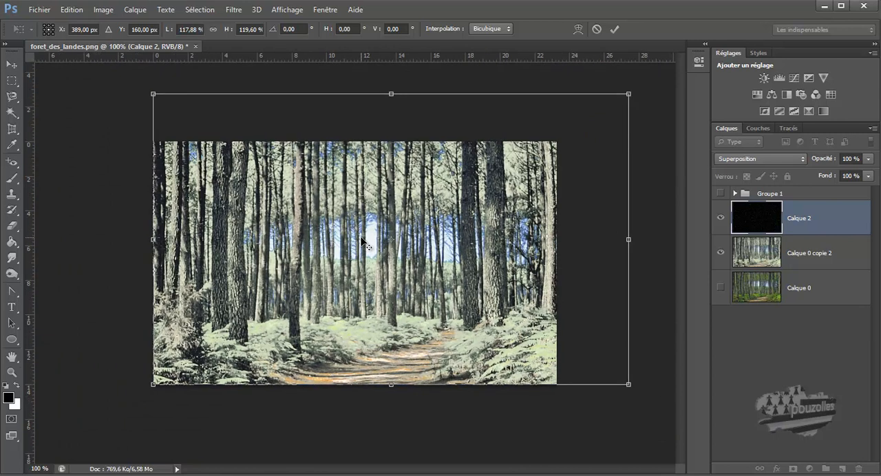
drag(391, 388, 380, 468)
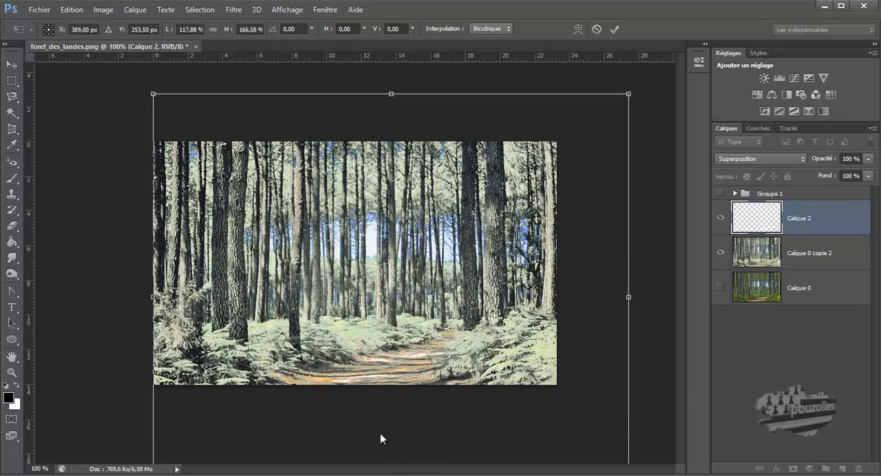
drag(391, 93, 397, 52)
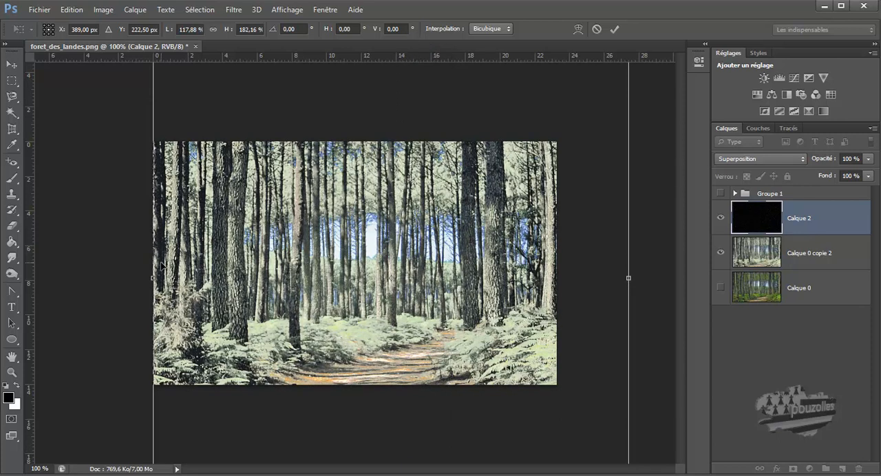
drag(153, 278, 56, 278)
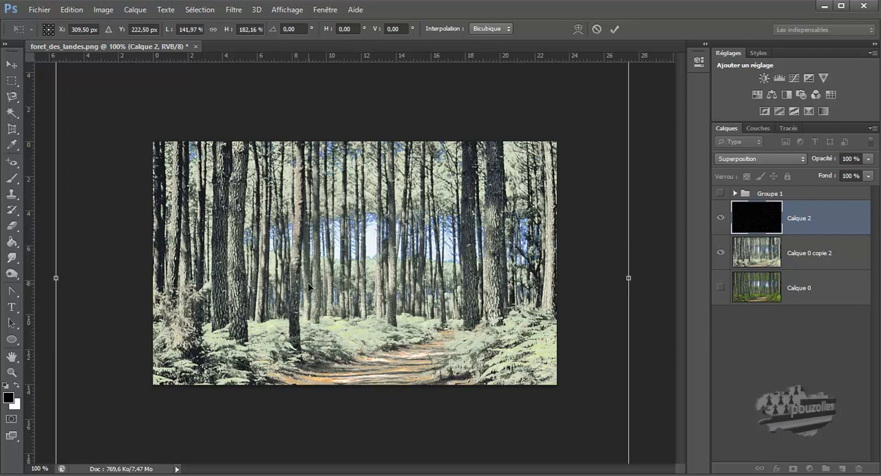
click(614, 28)
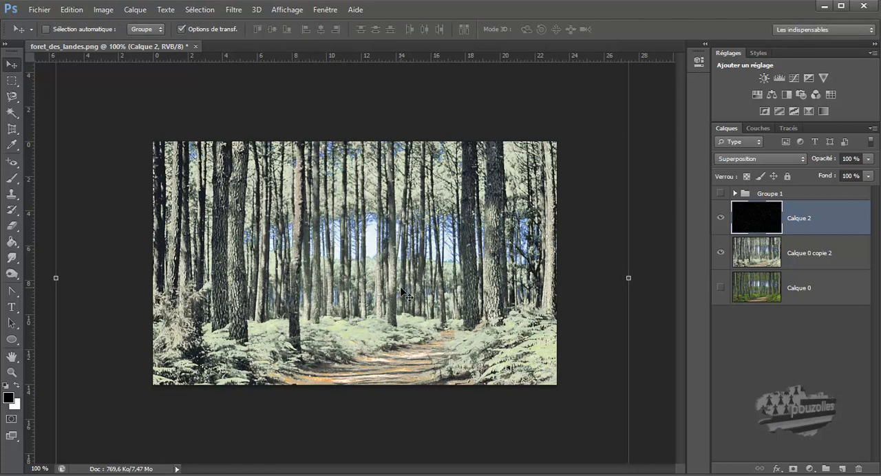
Step: Duplicate the enlarged snow layer, and duplicate the resulting copy once more to thicken the snowfall
scroll(399, 289, up, 4)
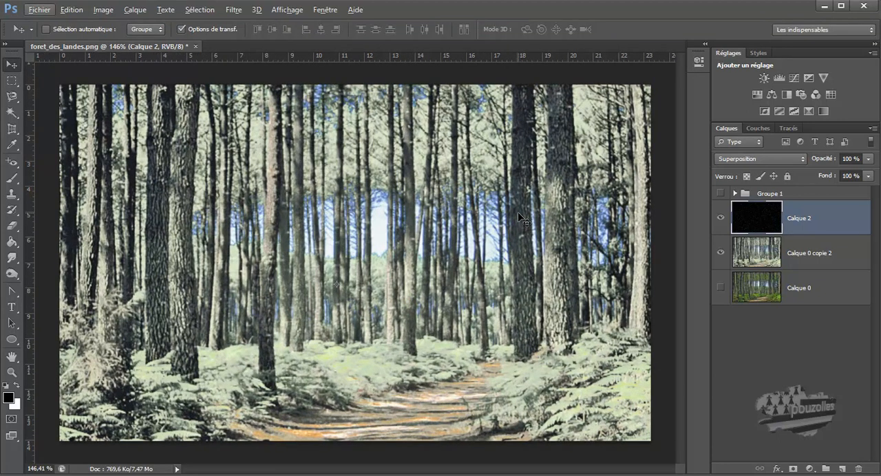
click(764, 222)
drag(764, 223, 845, 474)
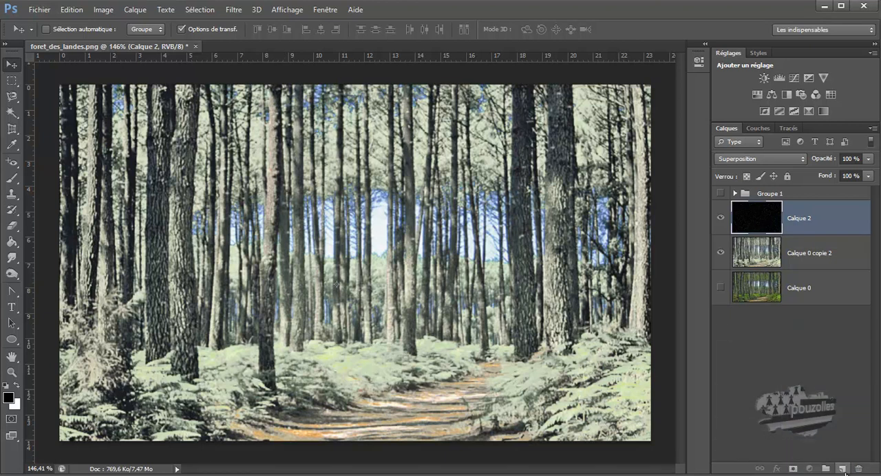
drag(757, 218, 843, 470)
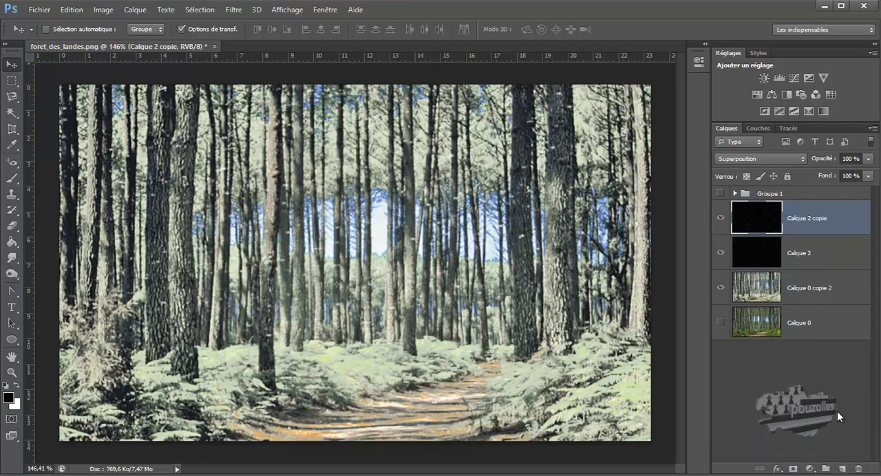
drag(738, 219, 841, 468)
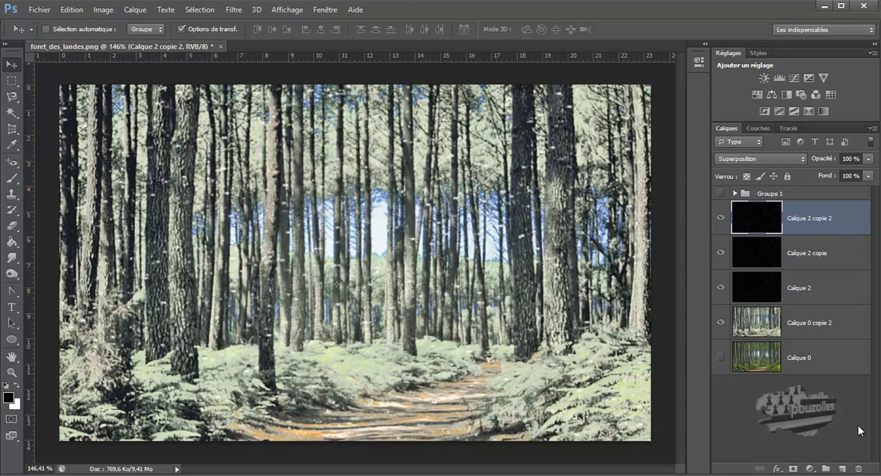